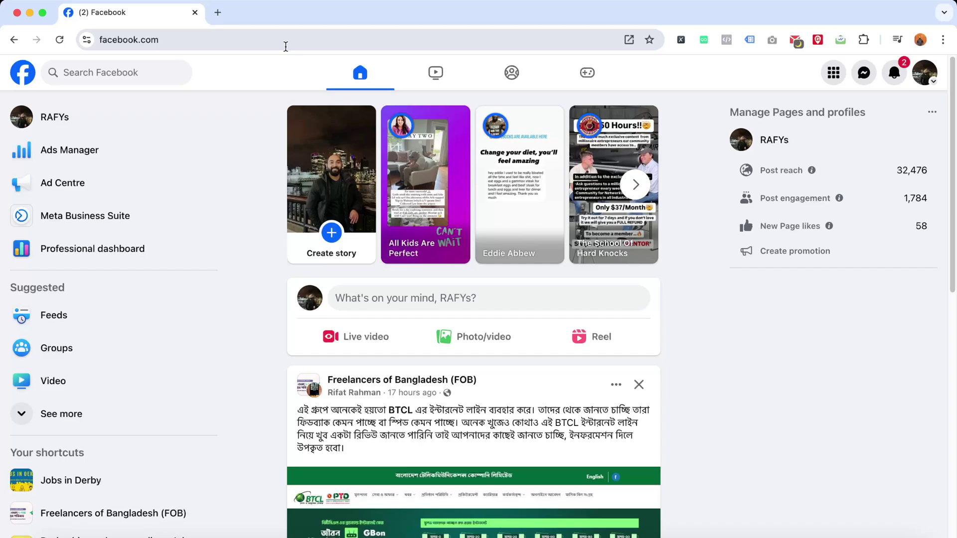
# Leave the Facebook news feed for the Page's Meta Business Suite via the left sidebar
pyautogui.click(924, 77)
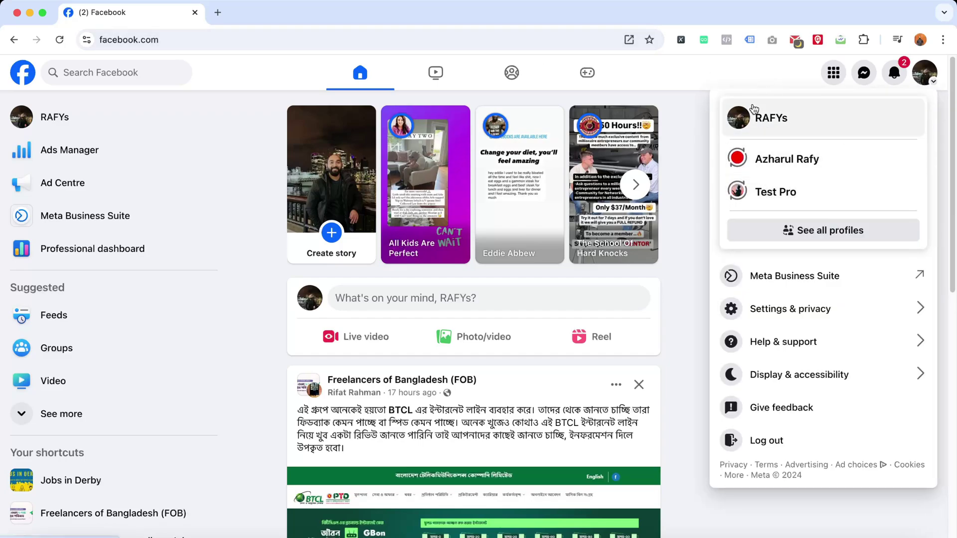
pyautogui.click(761, 81)
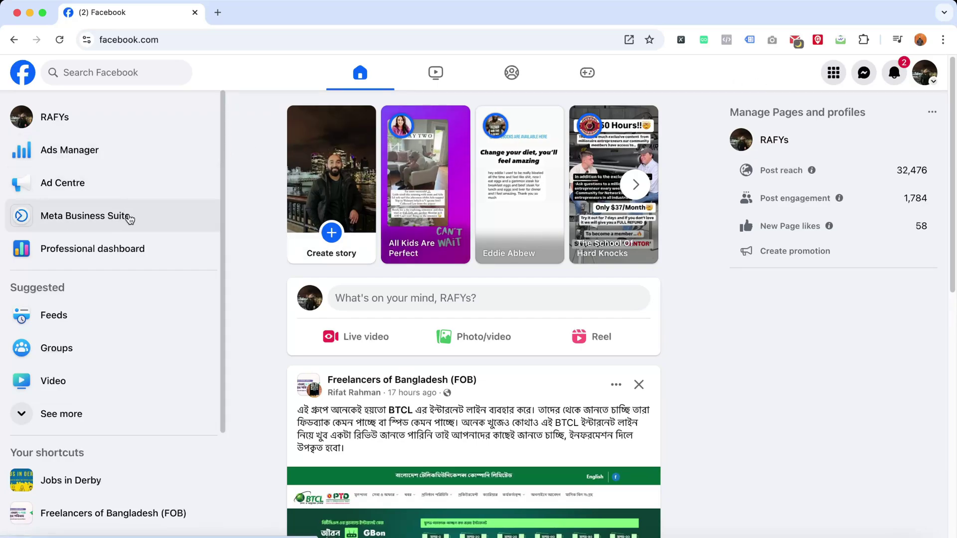
pyautogui.click(96, 218)
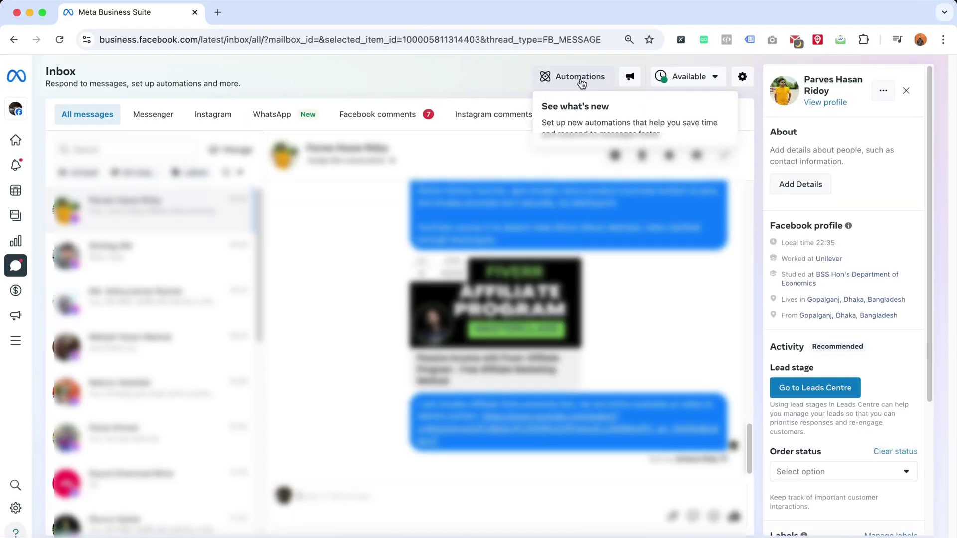
# Open the Automations page from the Business Suite Inbox
pyautogui.click(582, 79)
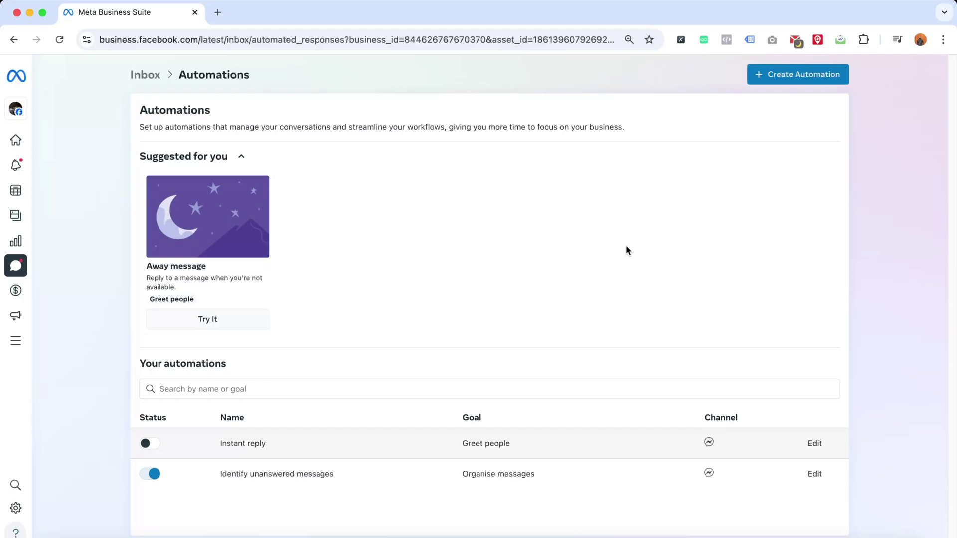
# Create a new automation from the Instant reply template and open it for editing
pyautogui.click(802, 83)
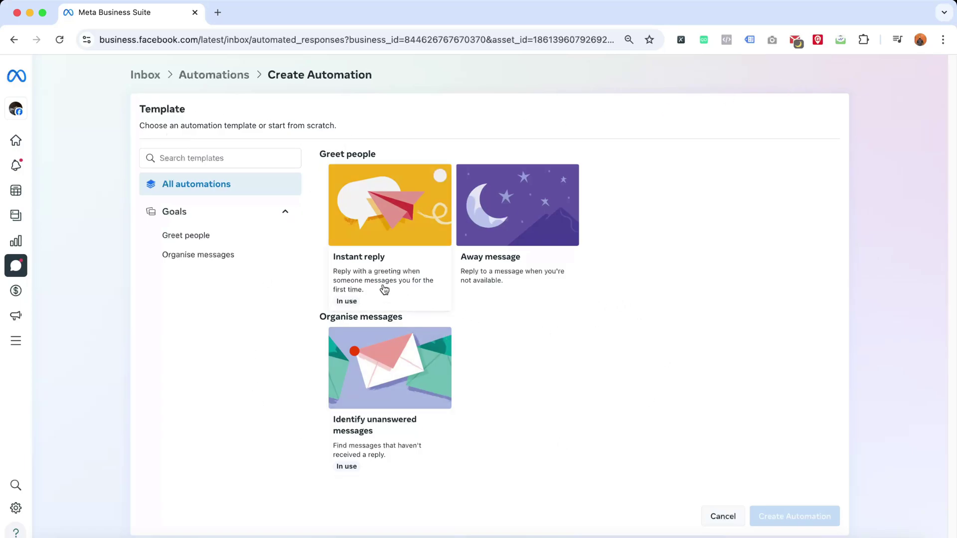
pyautogui.click(395, 231)
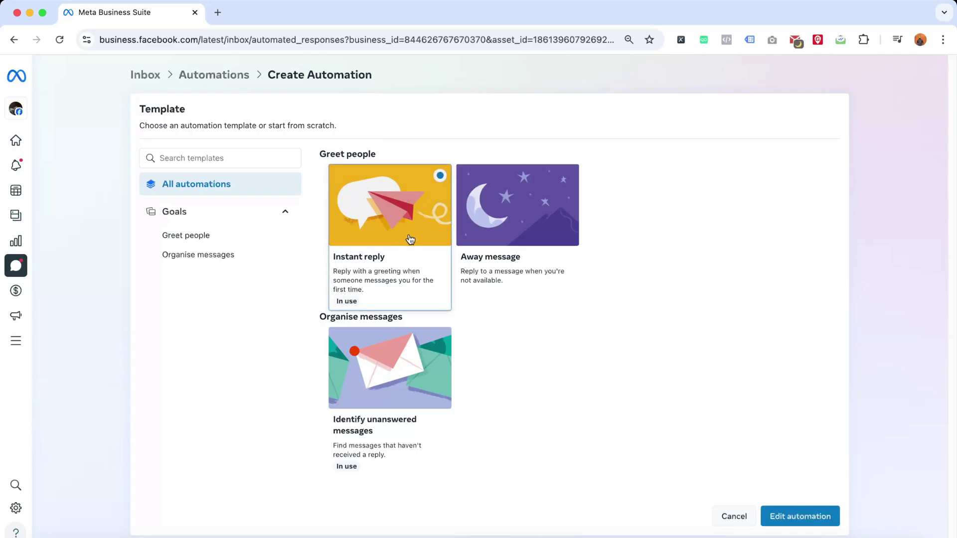
pyautogui.click(812, 522)
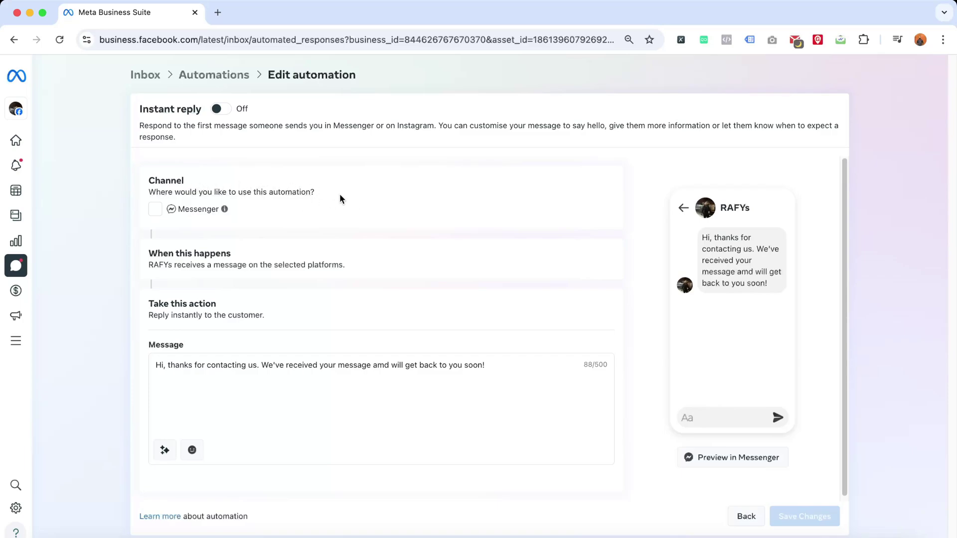
# Switch the Instant reply automation on with Messenger as its channel
pyautogui.click(217, 109)
pyautogui.click(155, 209)
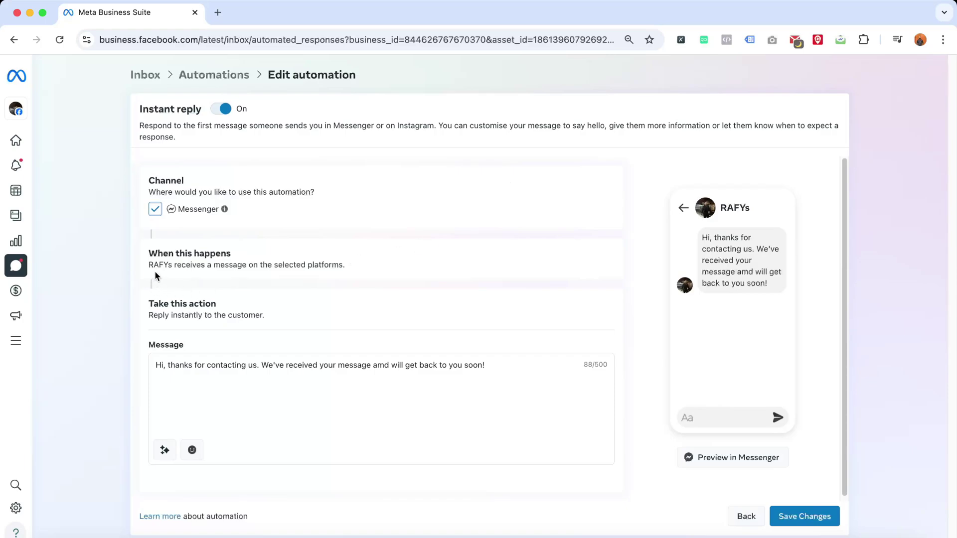
# Add and remove trial text 'Any thing else', then place the cursor after 'Hi'
pyautogui.moveTo(156, 265); pyautogui.dragTo(169, 266)
pyautogui.moveTo(161, 365); pyautogui.dragTo(438, 385)
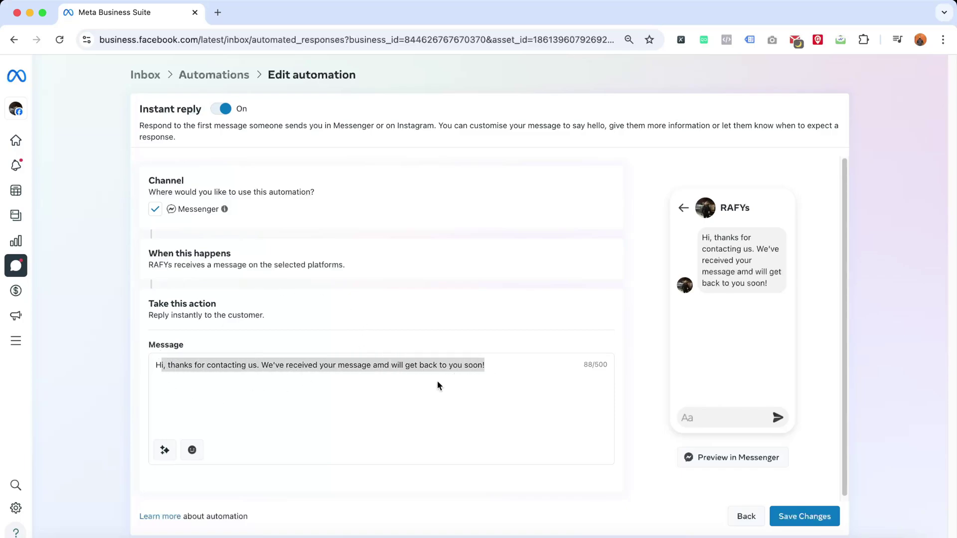
pyautogui.click(226, 392)
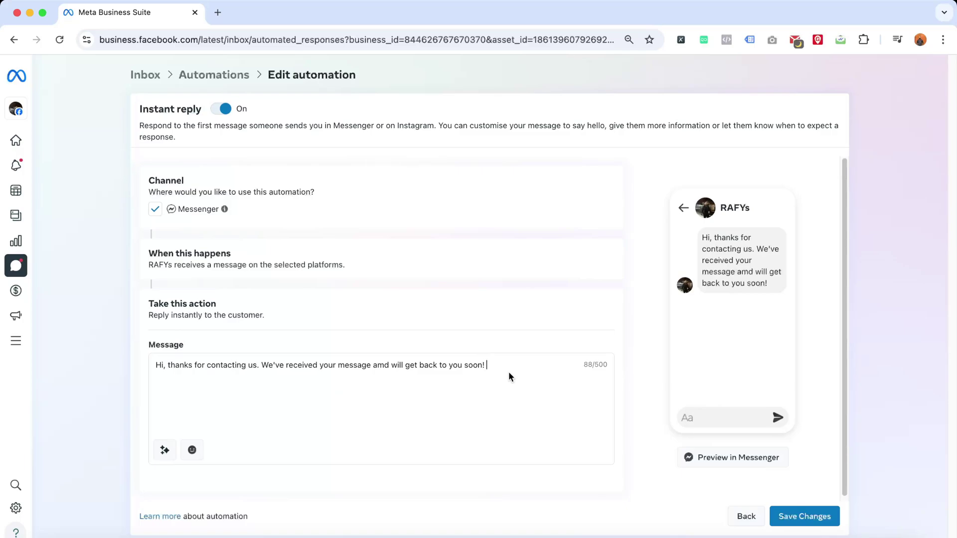
pyautogui.write(' Any thin')
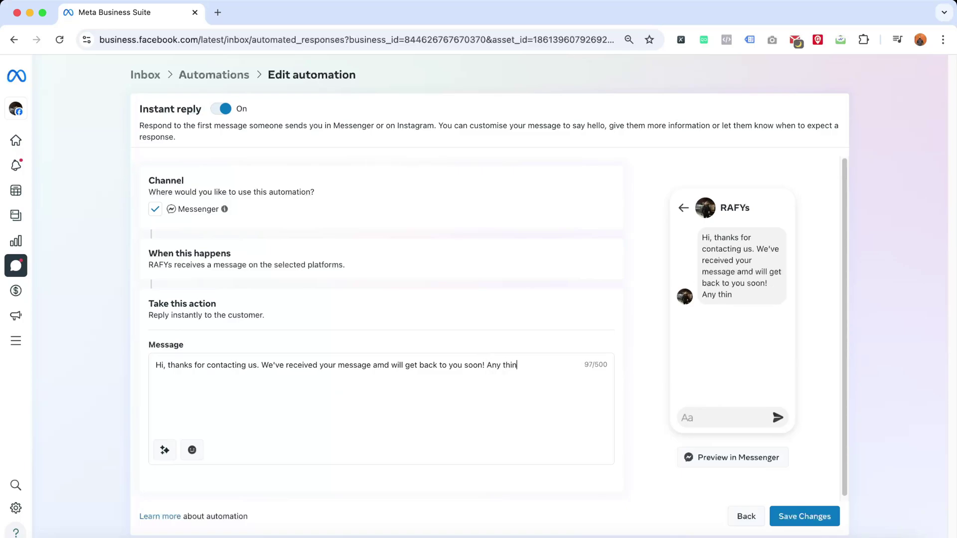
pyautogui.write('g else')
pyautogui.press('BackSpace')
pyautogui.press('BackSpace')
pyautogui.moveTo(487, 365); pyautogui.dragTo(555, 378)
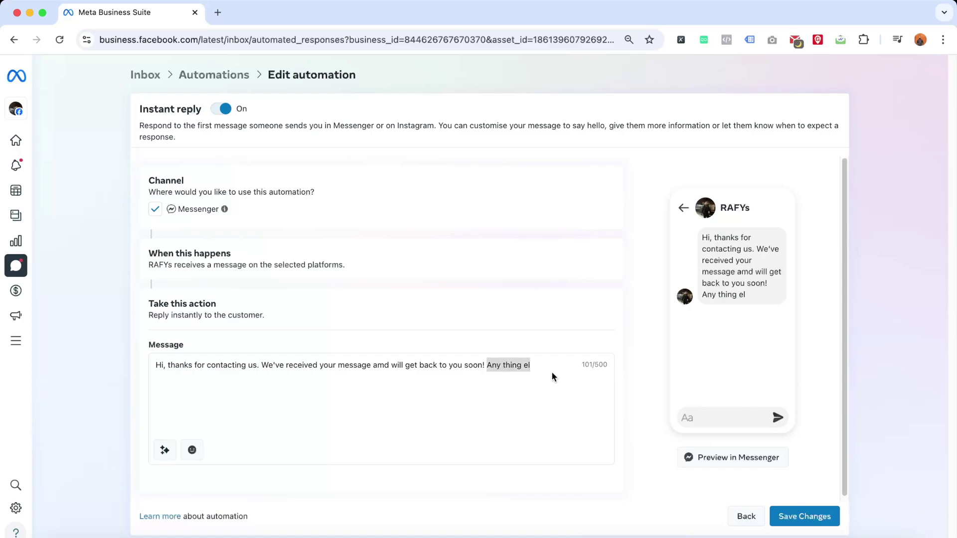
pyautogui.press('BackSpace')
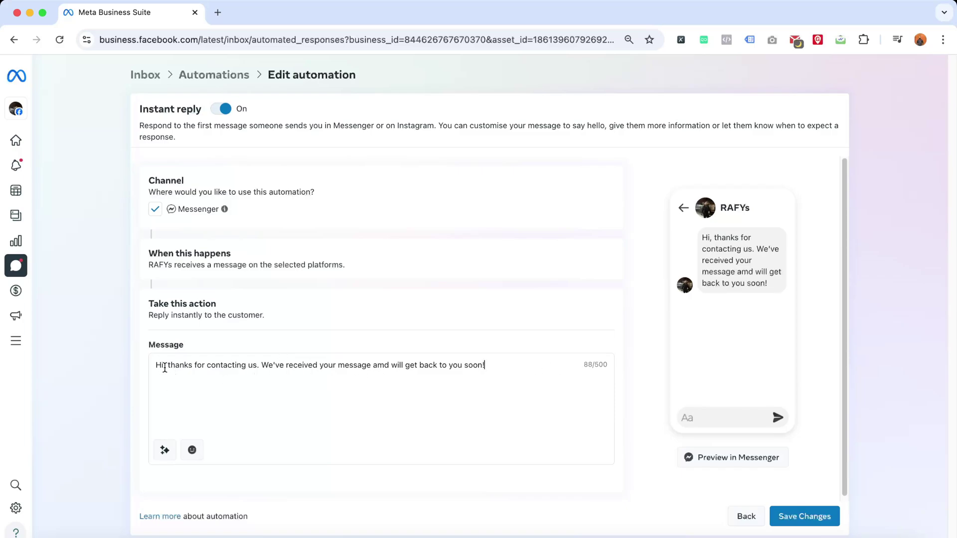
pyautogui.click(164, 367)
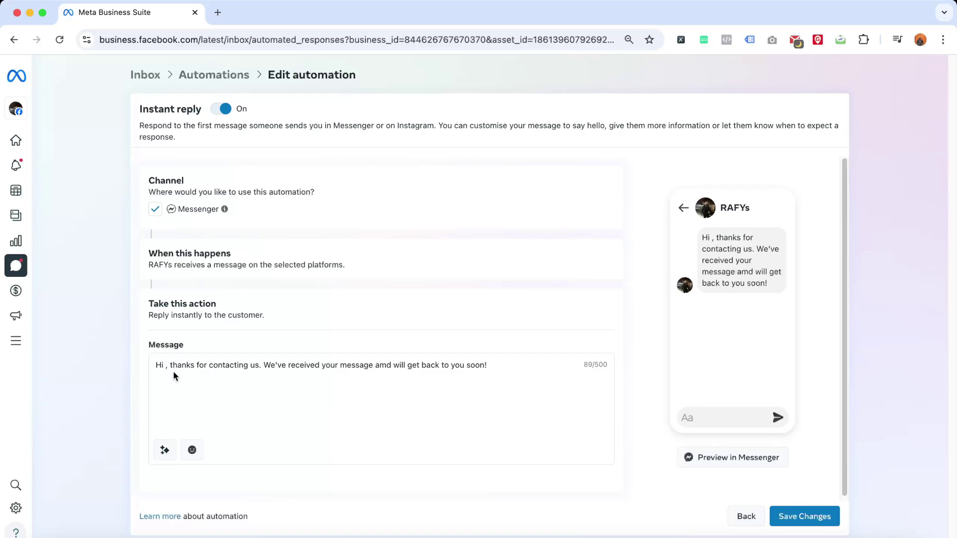
# Insert the recipient's First name tag after 'Hi' in the greeting
pyautogui.click(164, 452)
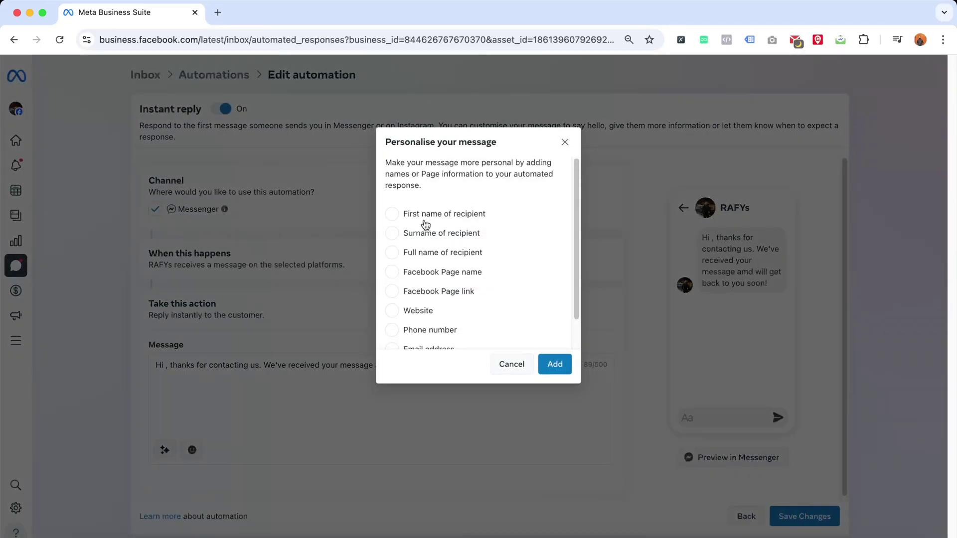
pyautogui.scroll(-2, 414, 224)
pyautogui.scroll(2, 409, 224)
pyautogui.click(458, 218)
pyautogui.click(553, 369)
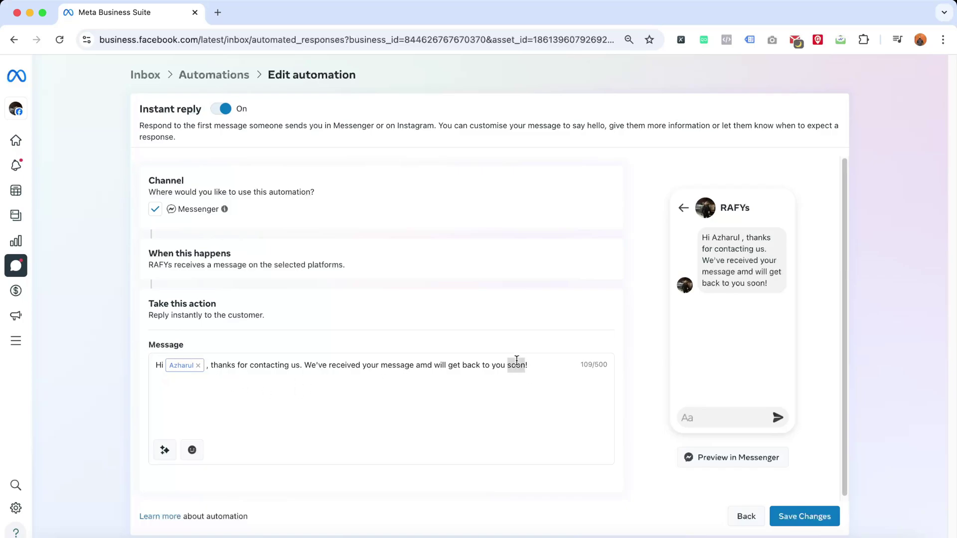
# Save the personalised Instant reply and confirm it shows as on in Your automations
pyautogui.moveTo(520, 360); pyautogui.dragTo(235, 364)
pyautogui.click(257, 402)
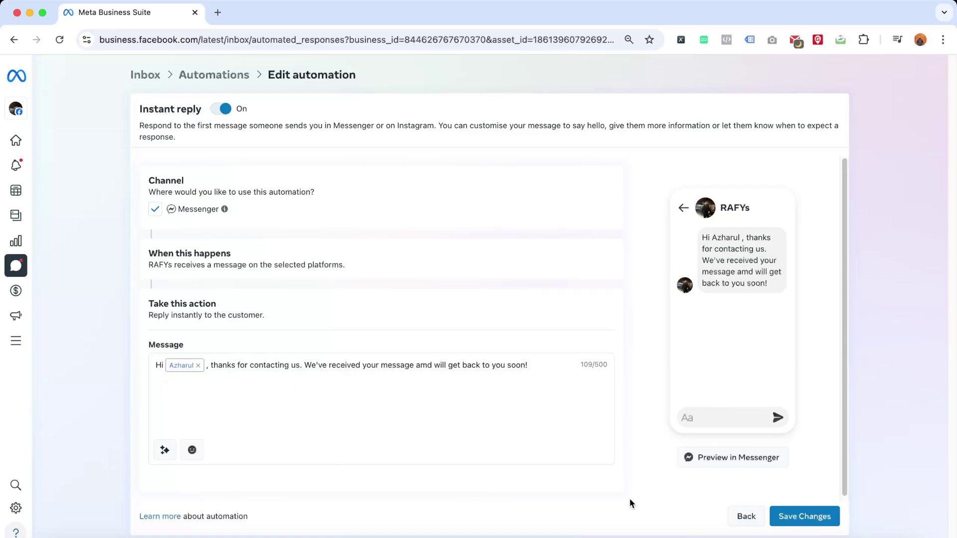
pyautogui.click(801, 519)
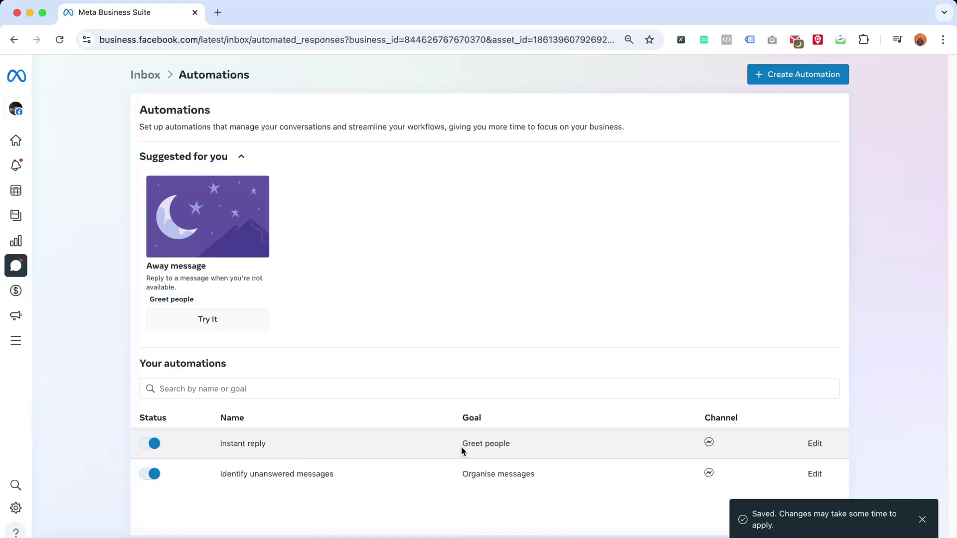
pyautogui.tripleClick(482, 444)
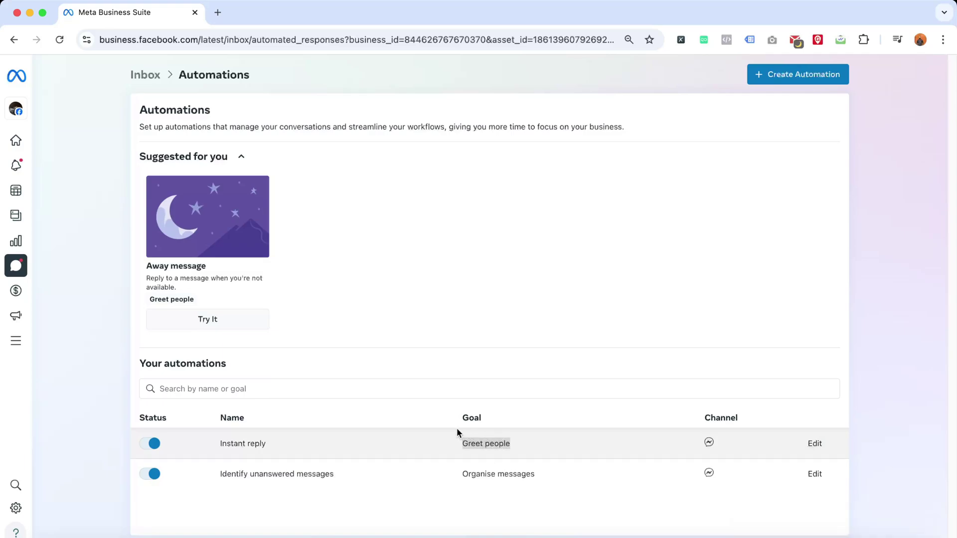